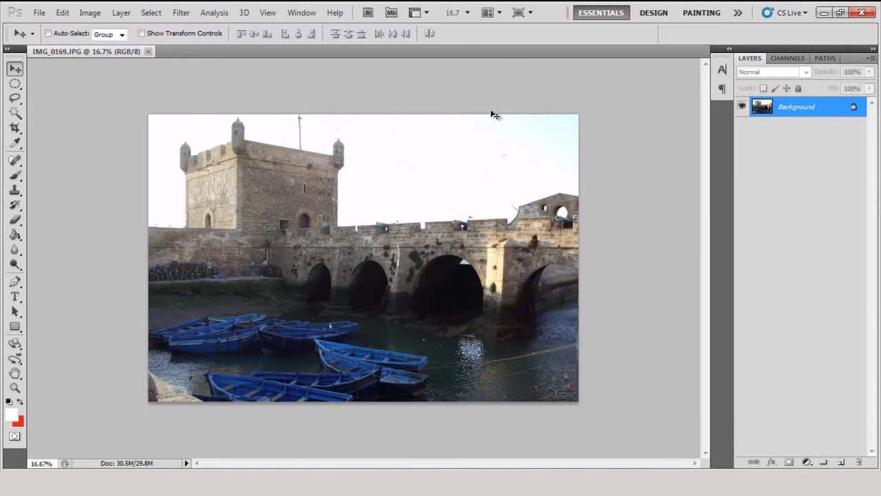
In the Channels panel, view Blue, Red and Green alone in turn, ending on Green only.
click(784, 58)
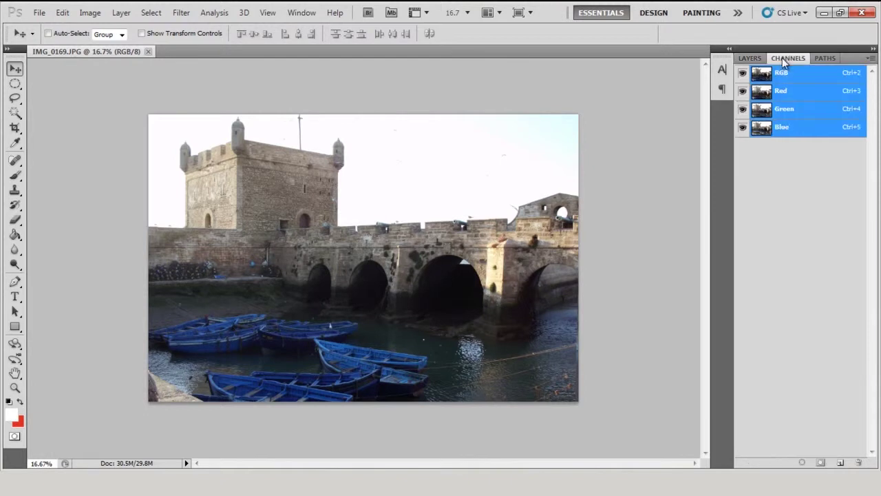
click(743, 90)
click(742, 109)
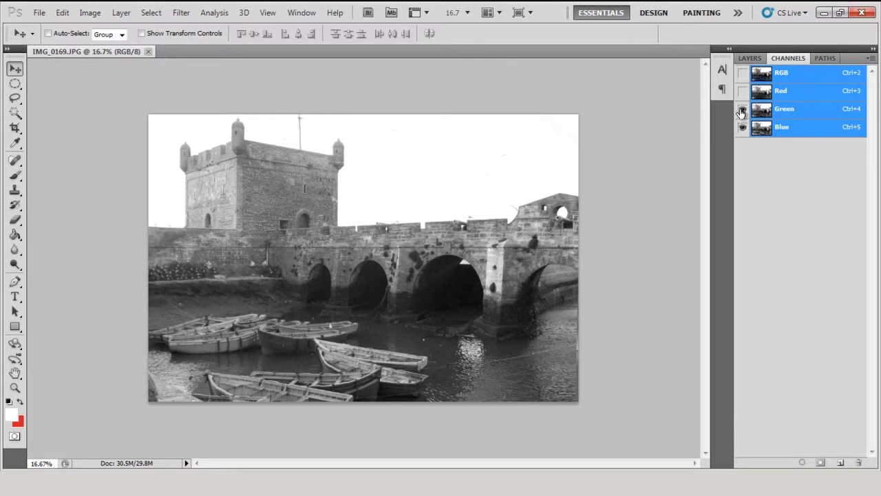
click(742, 108)
click(742, 127)
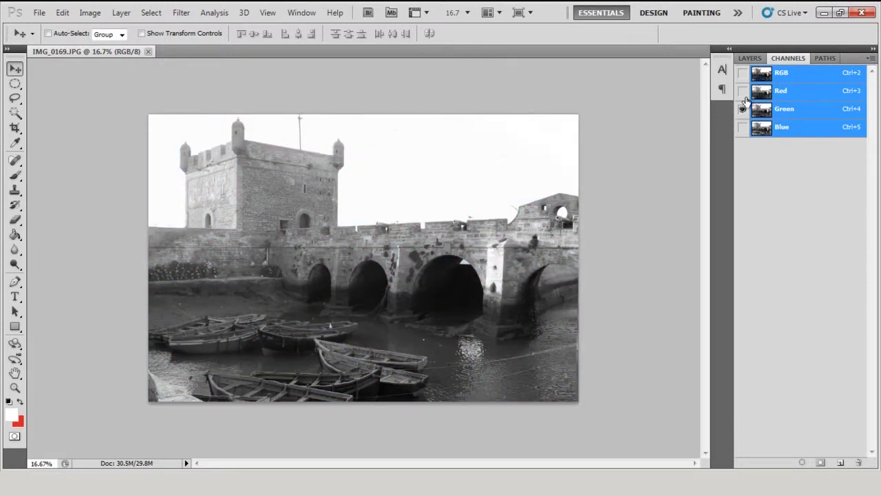
click(742, 90)
click(742, 109)
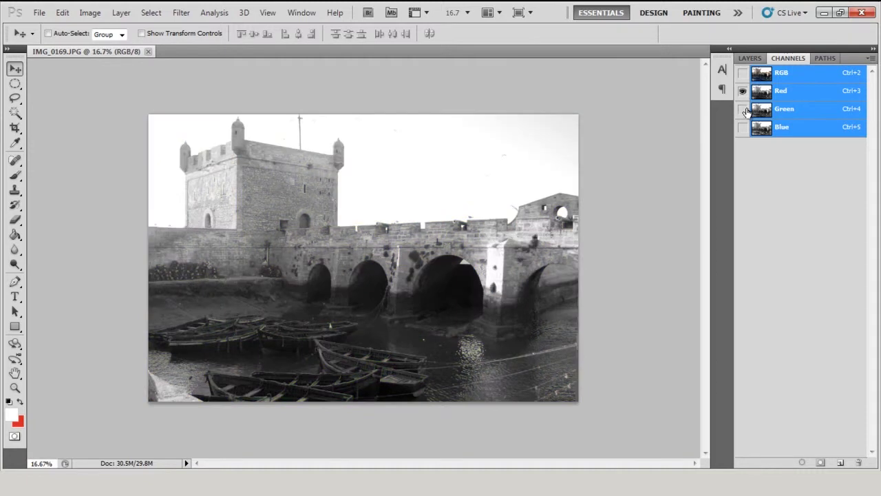
click(742, 109)
click(743, 91)
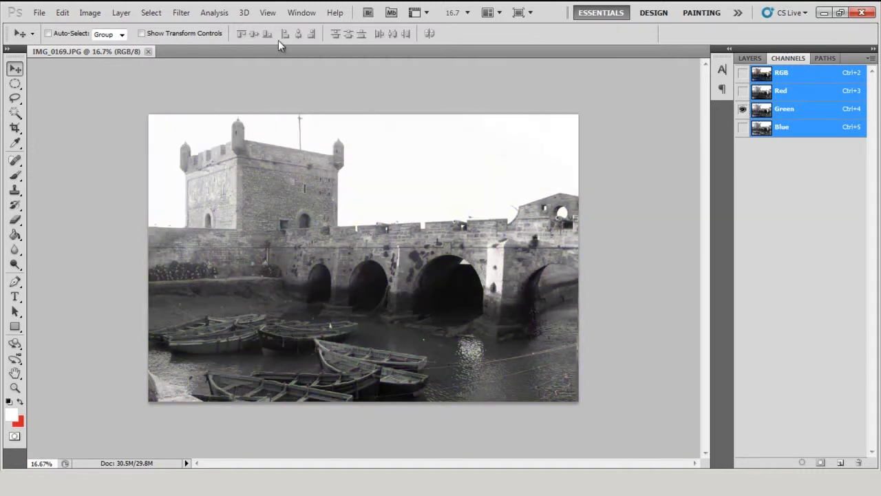
Convert the photo to Grayscale mode, discarding the colour information.
click(91, 12)
mouse_move(102, 27)
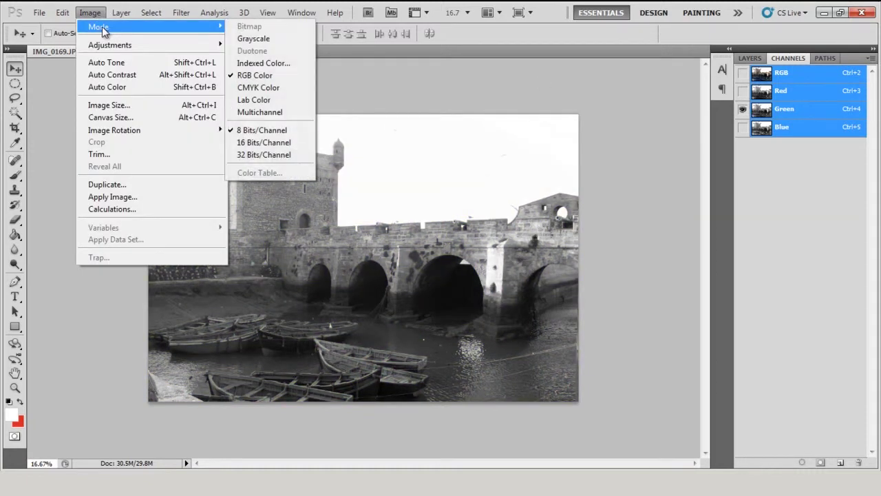
click(265, 38)
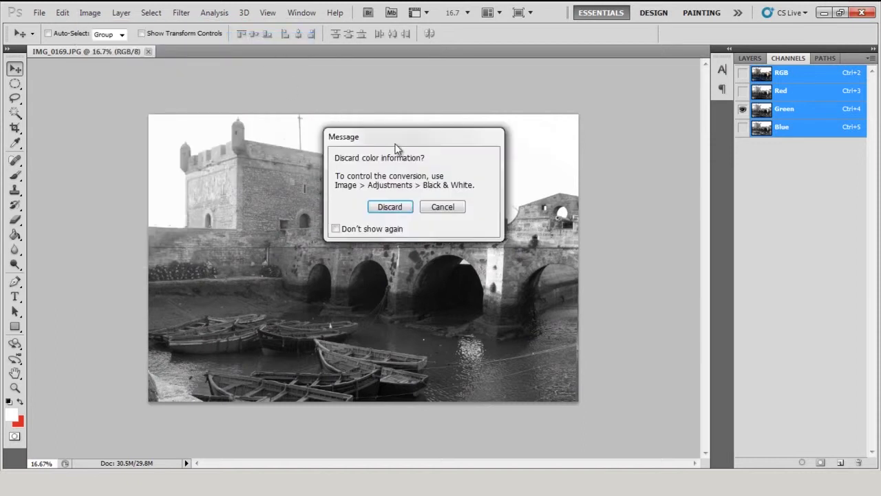
click(388, 210)
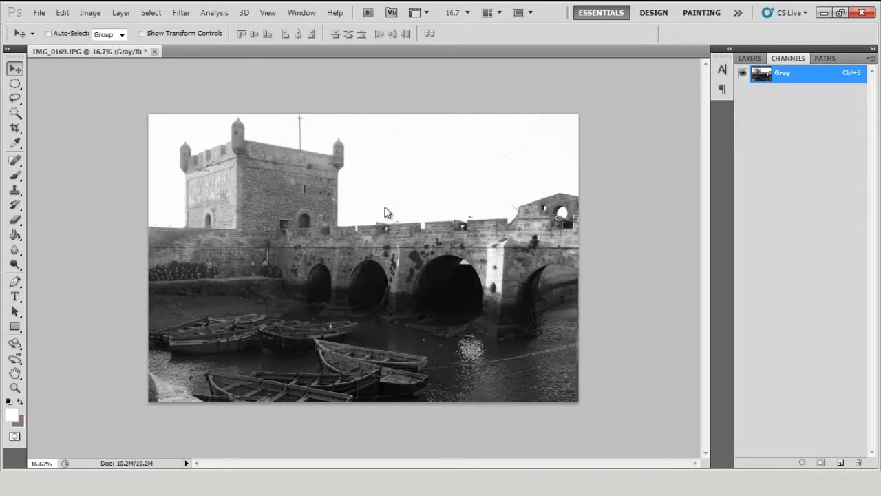
Save the image as a JPEG named Grayscale with the default quality settings.
click(40, 13)
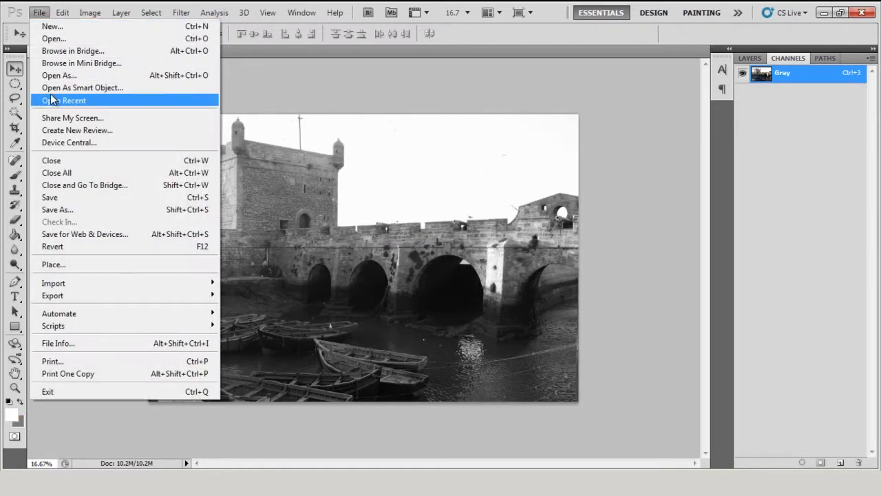
click(57, 209)
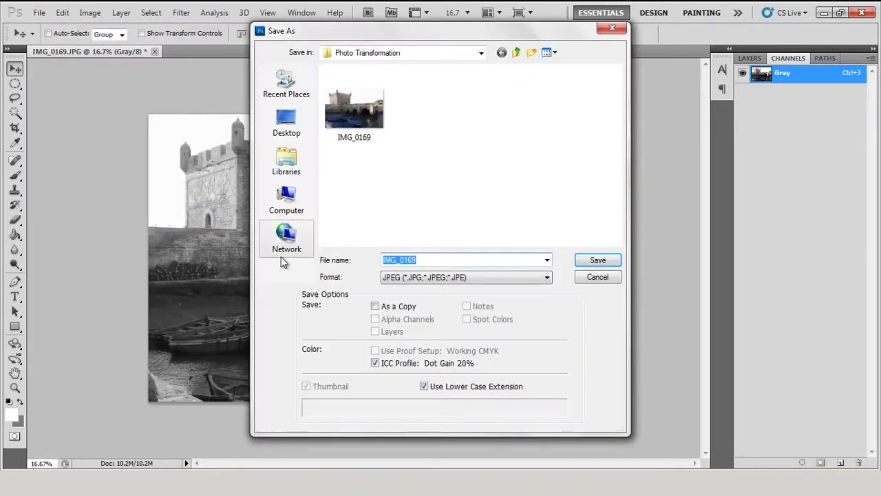
text(Grayscale)
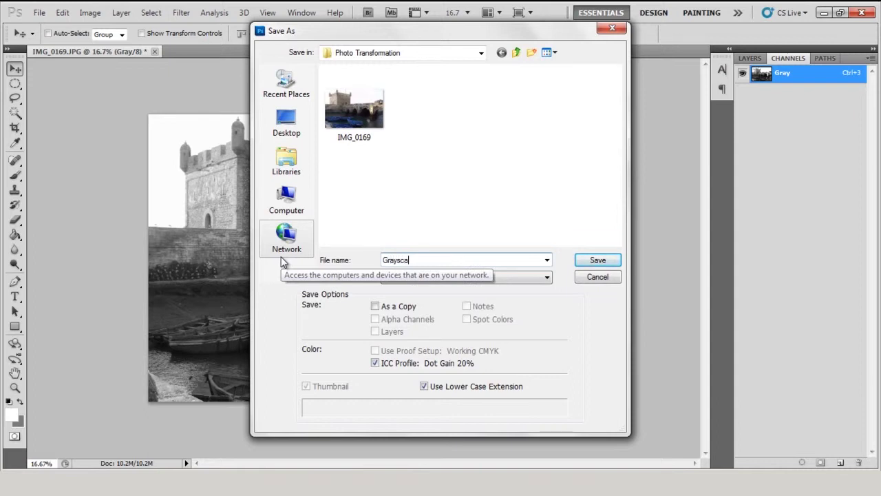
click(606, 260)
click(515, 124)
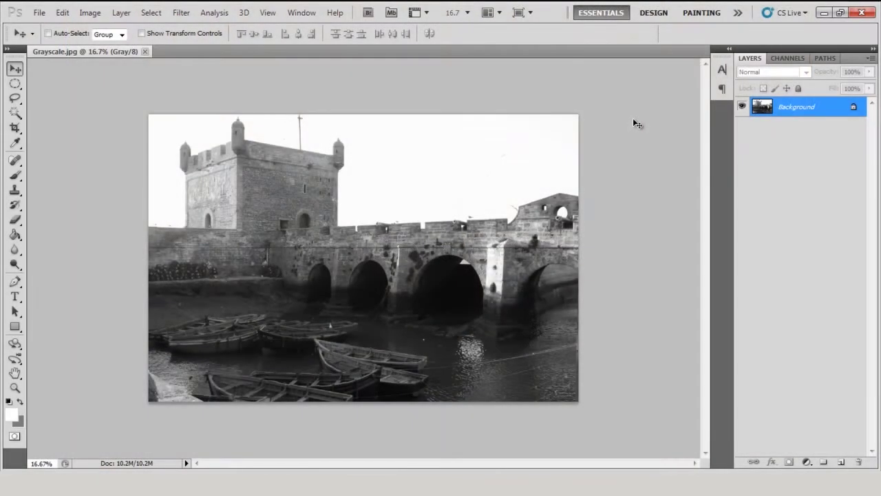
Paste the whole grayscale image as a new layer into the original IMG_0169 photo.
key(ctrl+a)
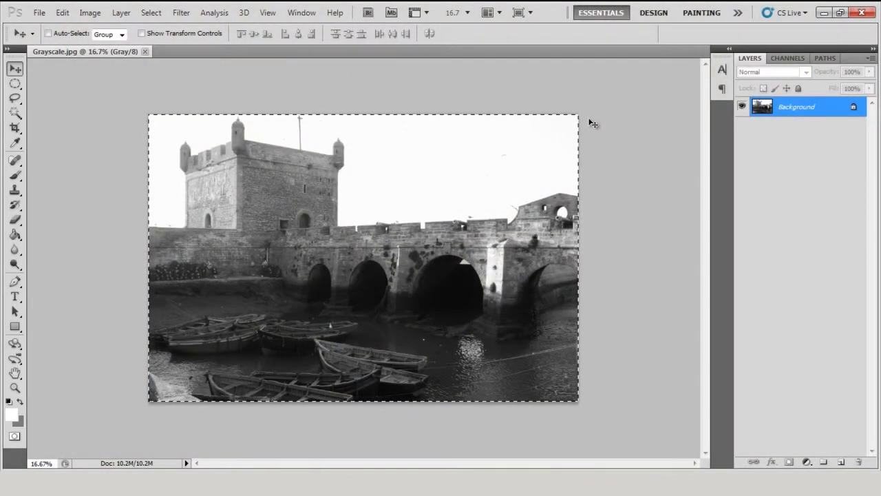
click(40, 12)
click(45, 38)
double_click(448, 121)
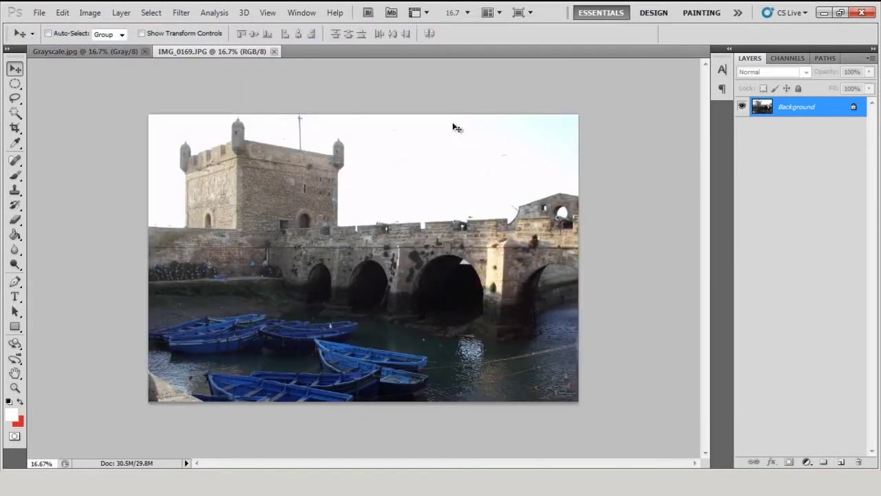
key(ctrl+v)
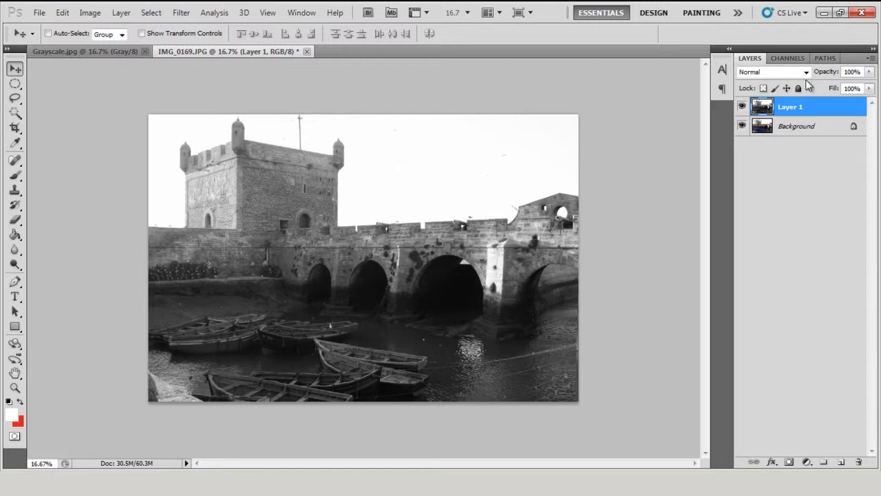
Lower the grayscale layer's opacity to 50%.
click(872, 74)
drag(870, 87, 842, 89)
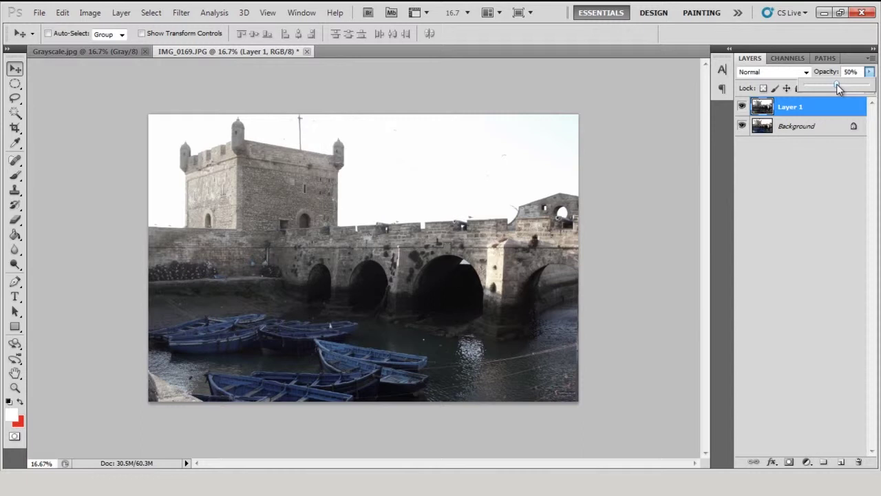
click(730, 112)
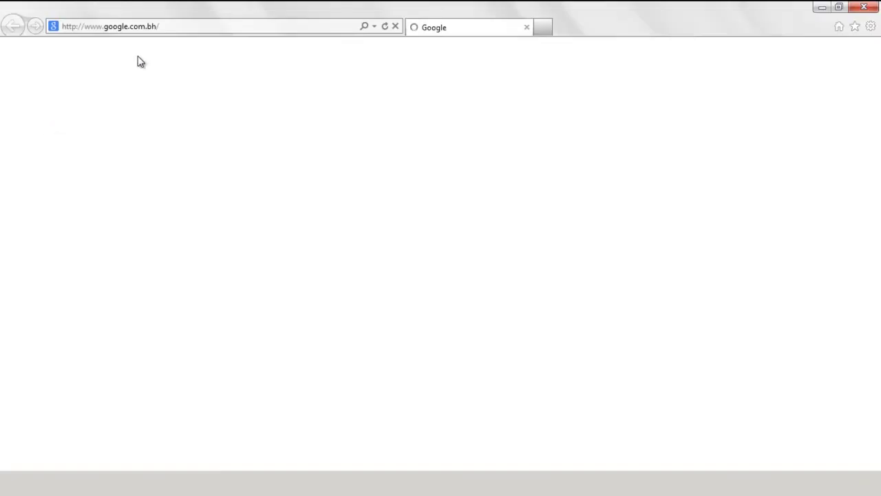
Go to deviantart.com and search the artwork for 'old texture'.
click(201, 25)
text(deviant)
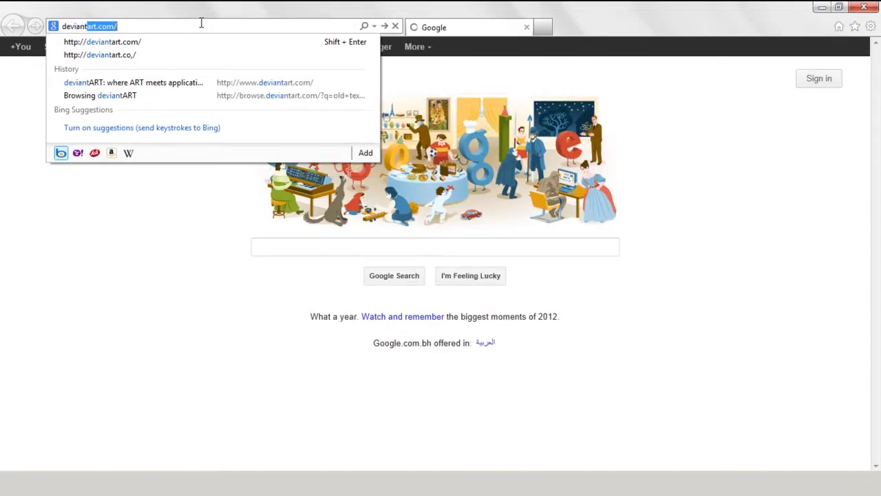
text(art.com)
key(Return)
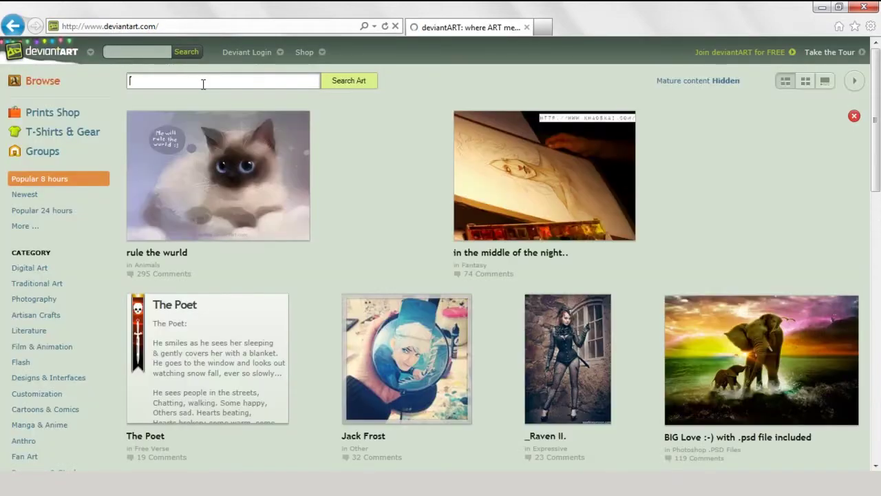
click(203, 83)
text(old texture)
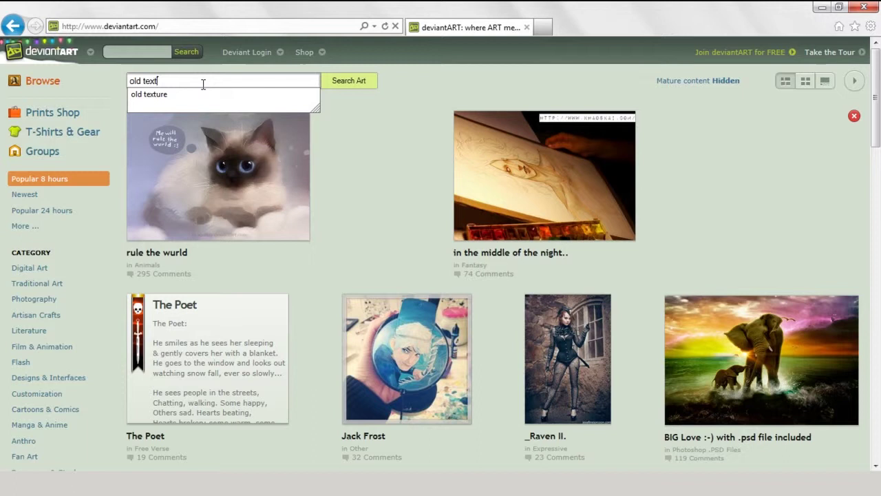
key(Return)
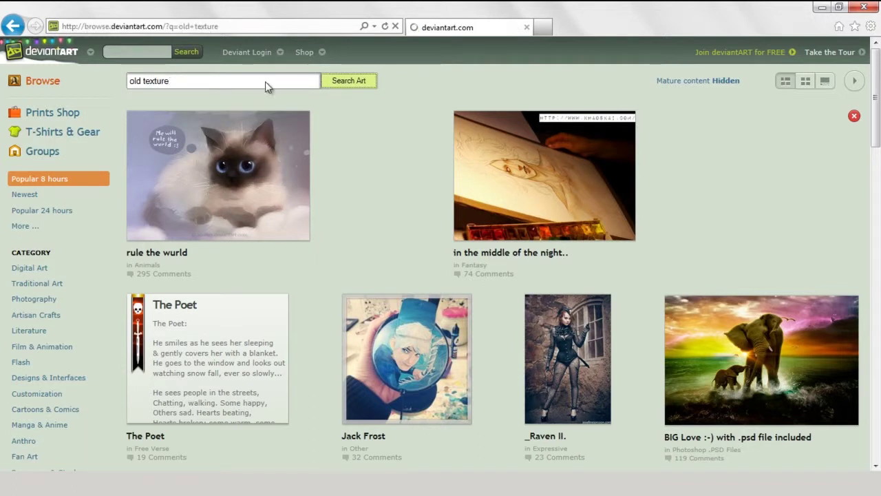
Open Old Scroll Texture II from the results and download its full-size image.
scroll(742, 213, down, 2)
scroll(742, 214, down, 3)
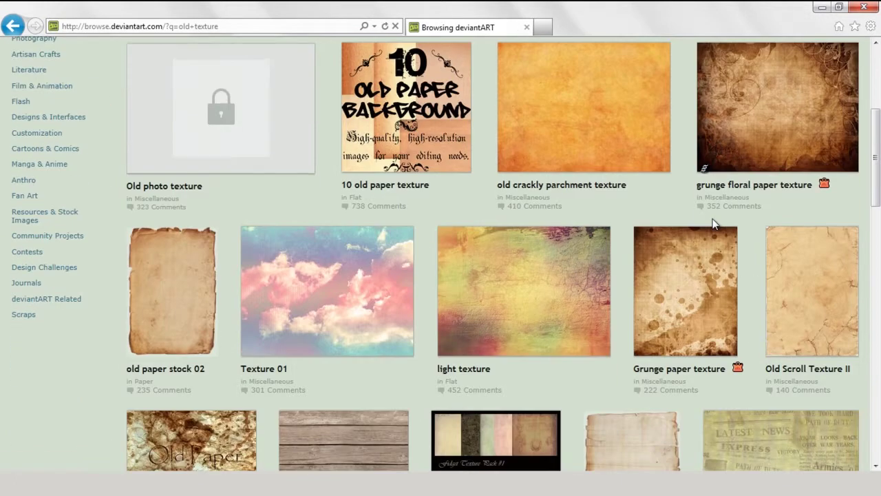
click(812, 226)
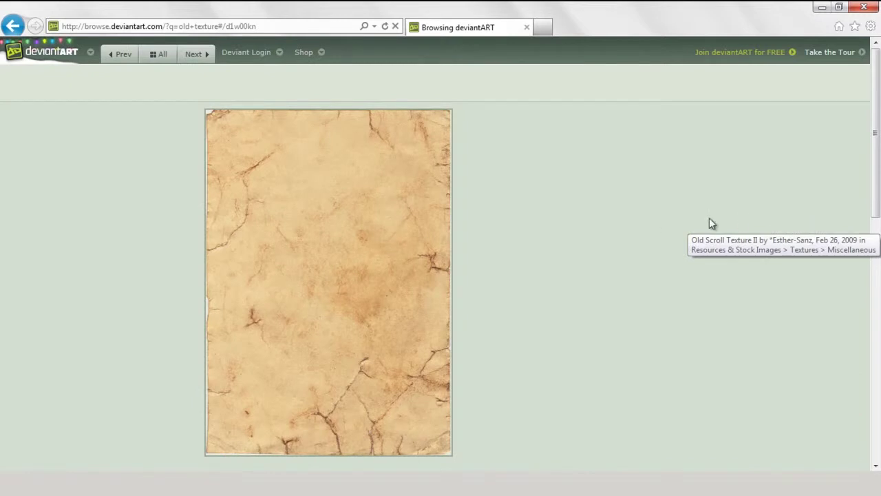
click(724, 194)
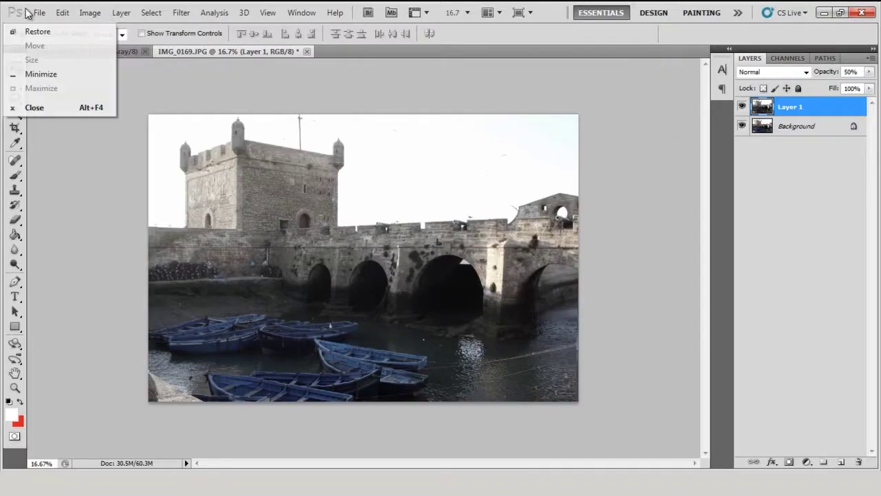
Open the old scroll texture, copy all of it, and paste it into the harbor photo.
click(39, 12)
click(55, 36)
double_click(480, 98)
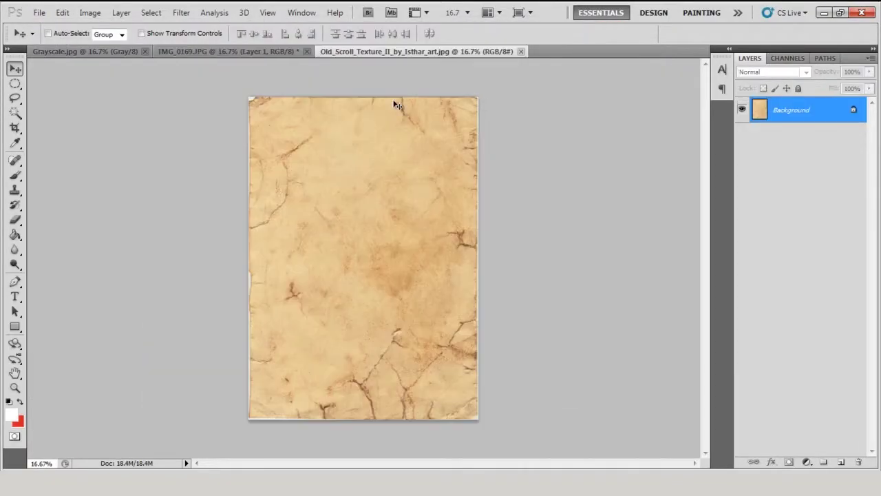
key(ctrl+a)
key(ctrl+c)
click(228, 51)
key(ctrl+v)
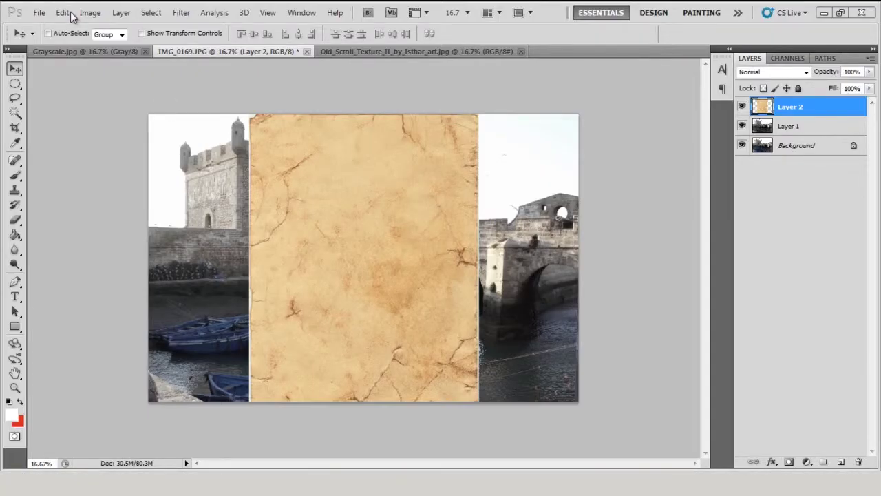
Rotate the texture layer 90° clockwise and enlarge it to cover the whole photo.
click(69, 13)
mouse_move(130, 253)
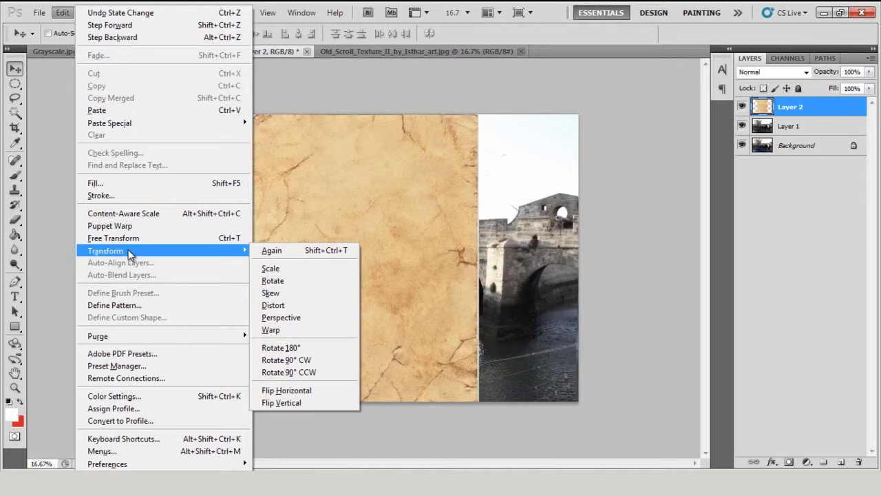
click(287, 270)
right_click(464, 122)
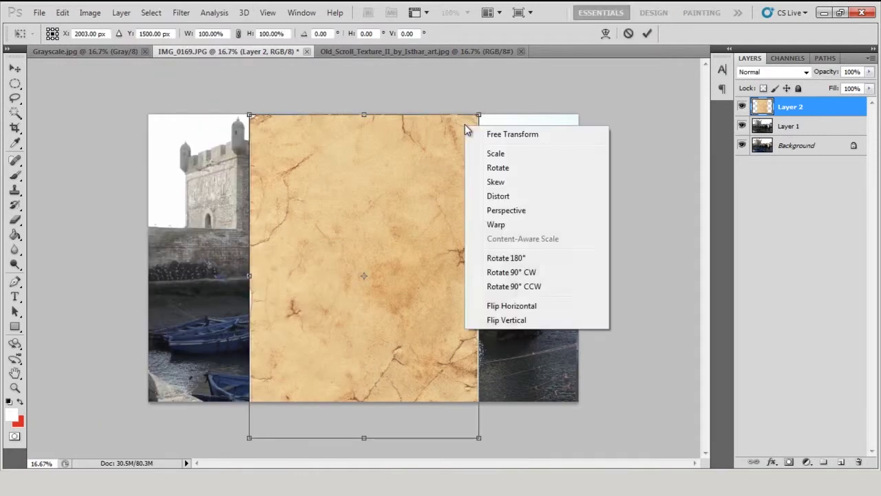
click(474, 270)
drag(527, 161, 610, 104)
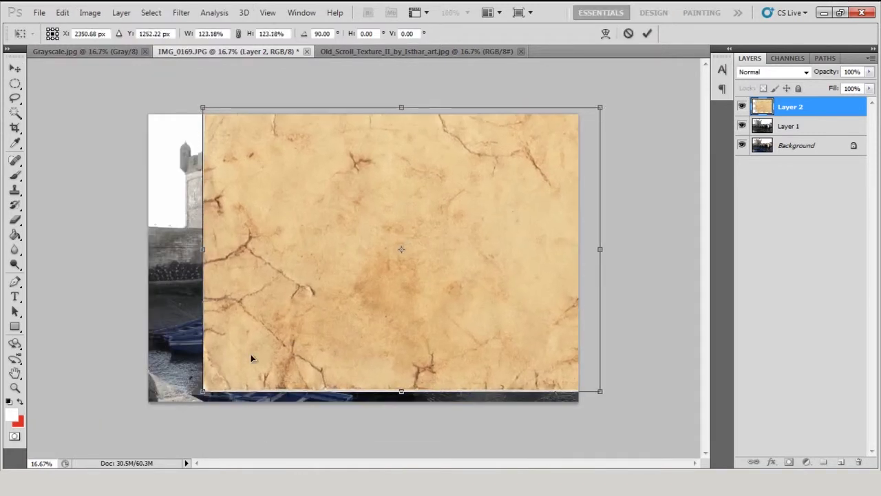
drag(203, 392, 144, 432)
key(Return)
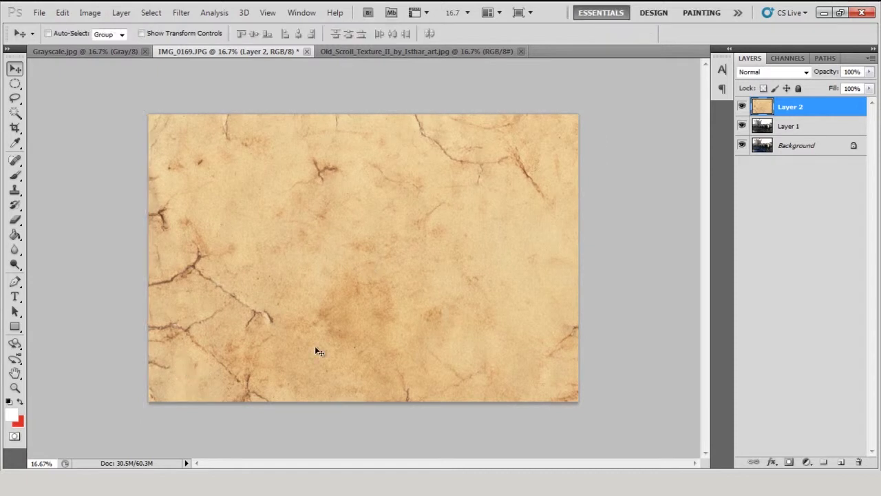
Try the texture layer in Hard Light, Soft Light and Overlay blend modes.
click(764, 72)
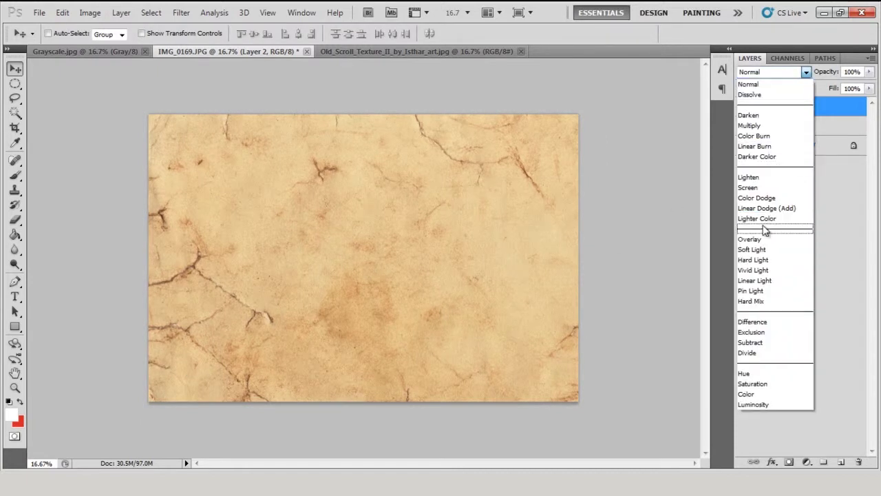
click(763, 259)
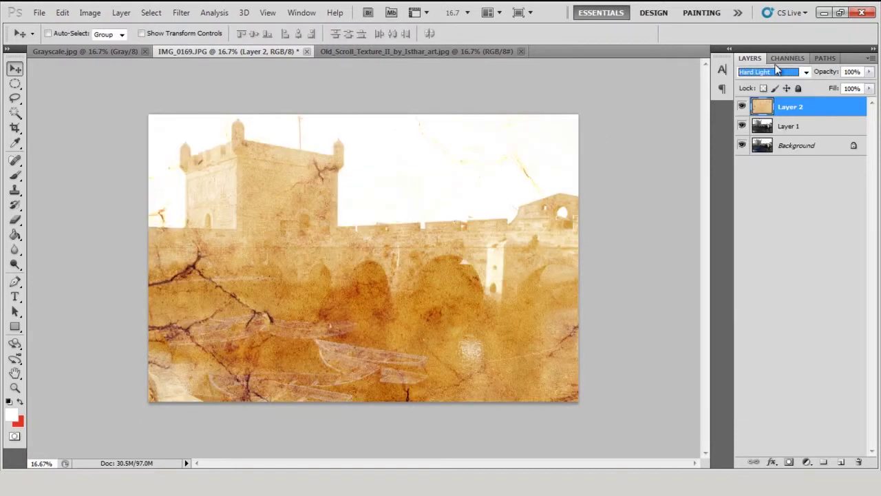
click(764, 73)
click(760, 250)
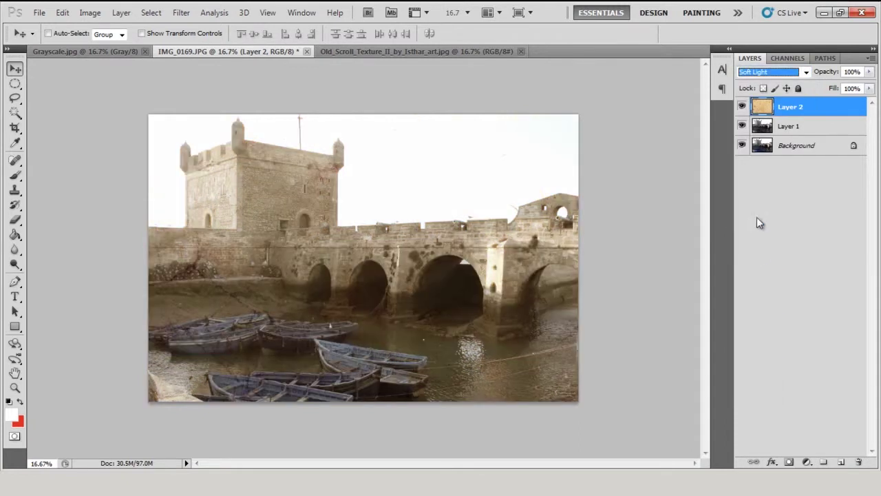
click(777, 72)
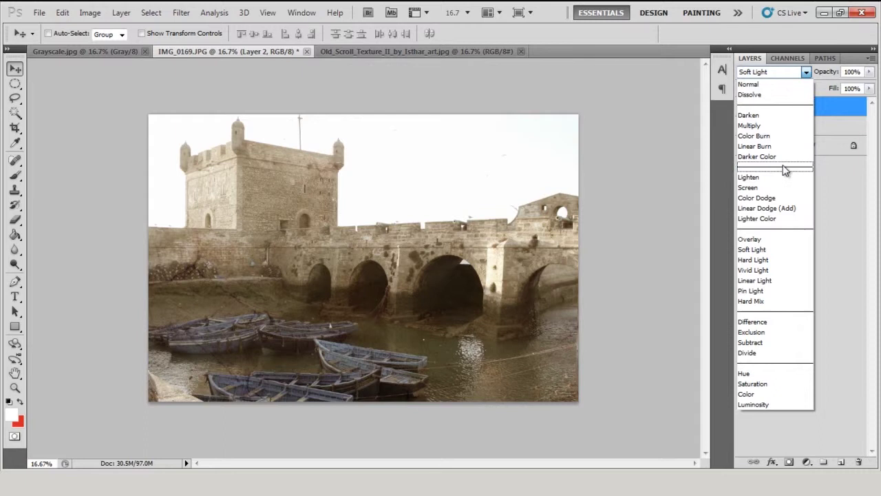
click(758, 239)
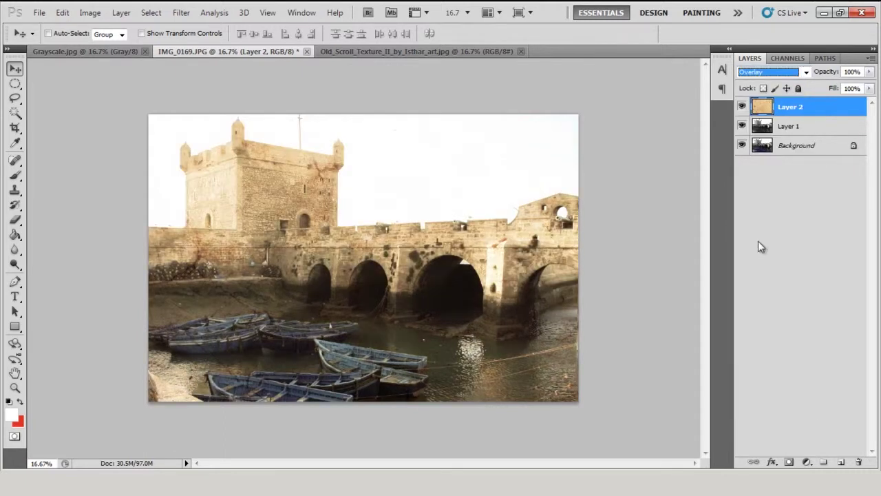
Set the texture layer to Multiply blend mode at 63% opacity.
click(777, 72)
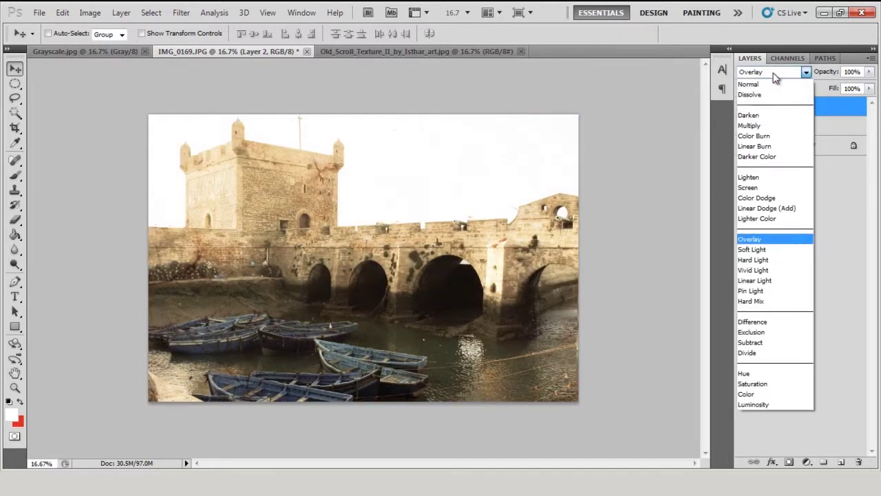
click(757, 125)
drag(870, 71, 847, 90)
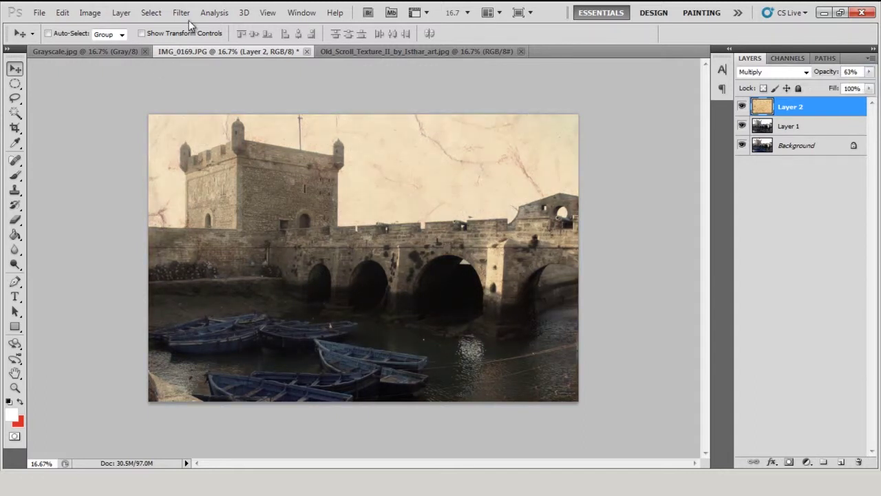
click(121, 12)
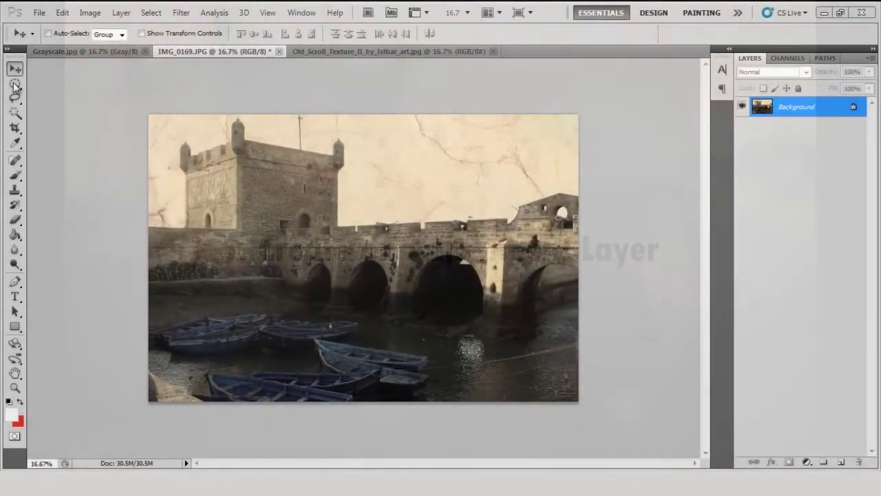
With the Elliptical Marquee at 250 px feather, drag a large ellipse across the photo.
click(15, 83)
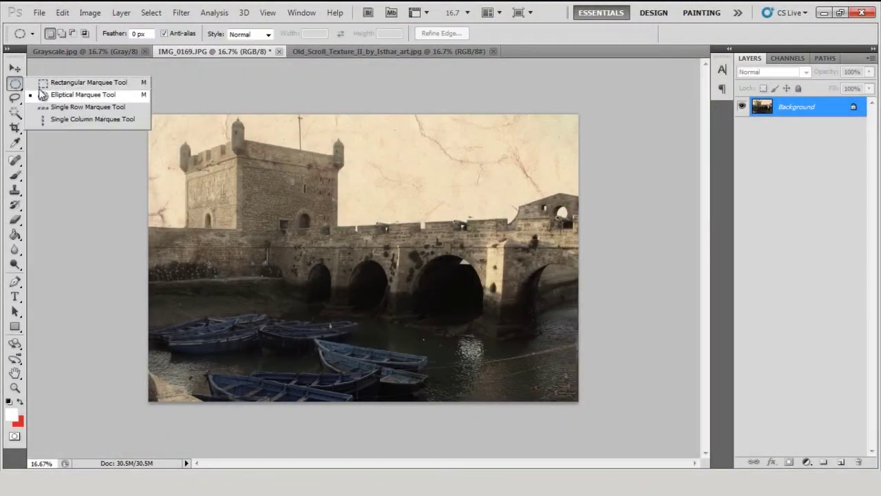
click(81, 95)
click(138, 33)
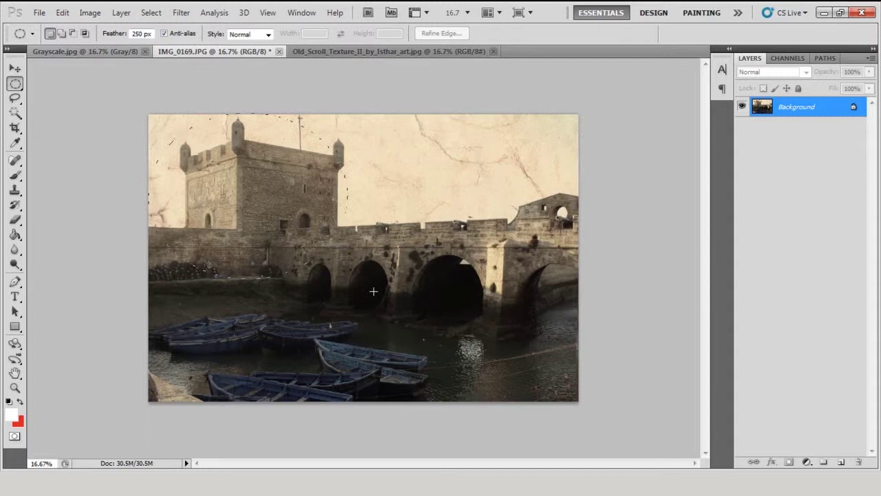
drag(551, 386, 578, 398)
Invert the ellipse selection and add a Levels adjustment layer from the Adjustments panel.
click(149, 13)
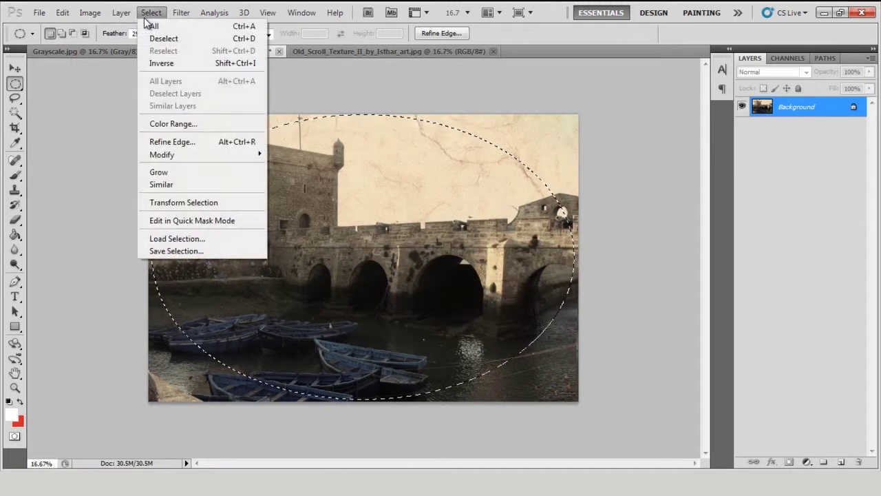
click(160, 63)
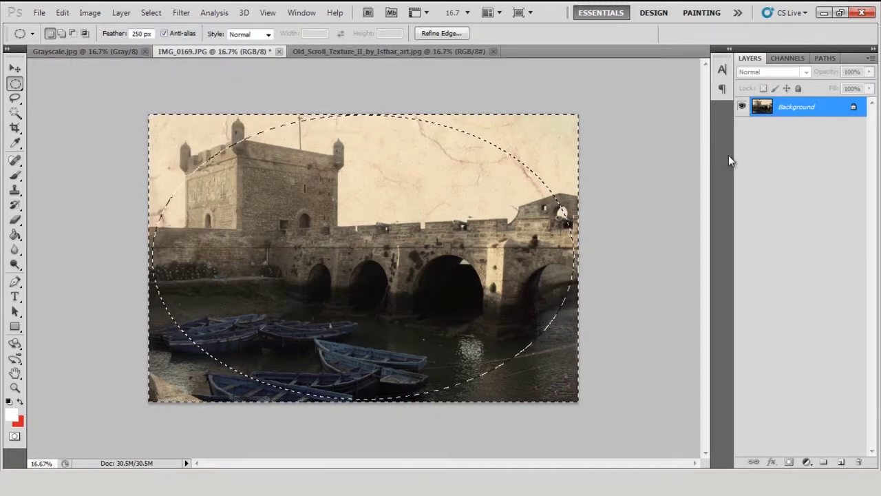
click(302, 13)
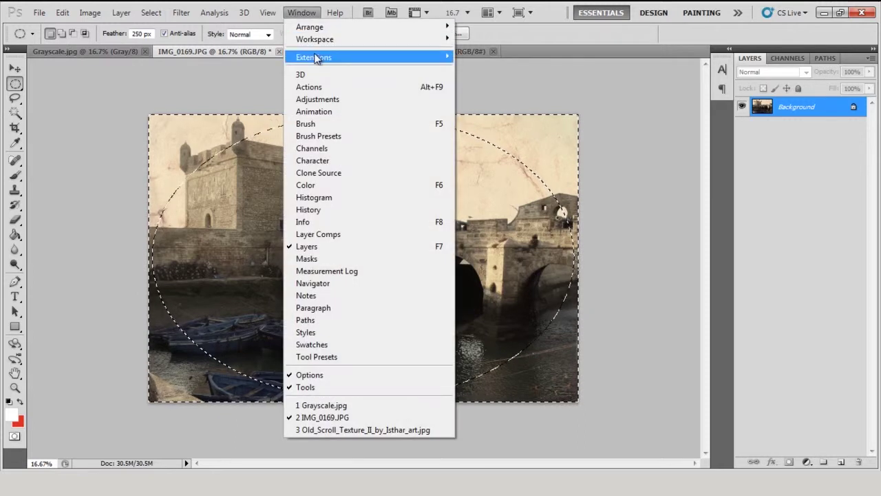
click(327, 99)
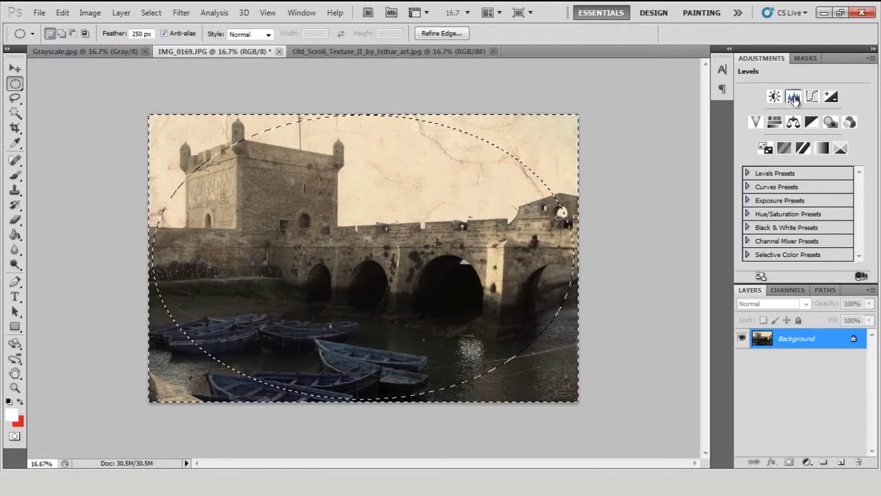
click(794, 97)
click(794, 97)
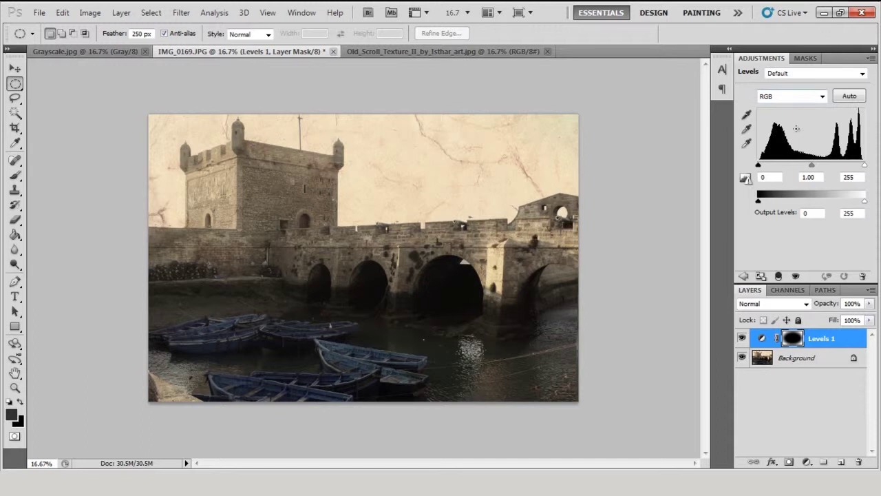
Set the Levels black input to 108 and output white to 207.
drag(762, 164, 803, 172)
drag(865, 201, 850, 205)
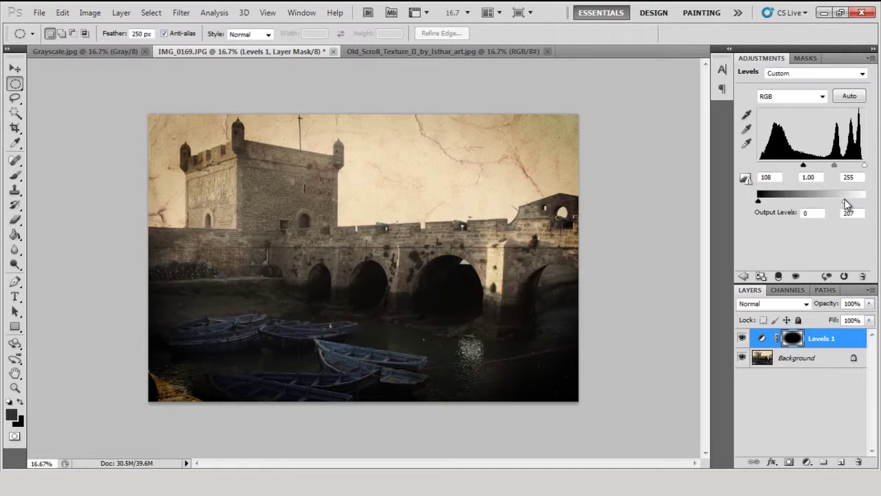
drag(845, 199, 845, 198)
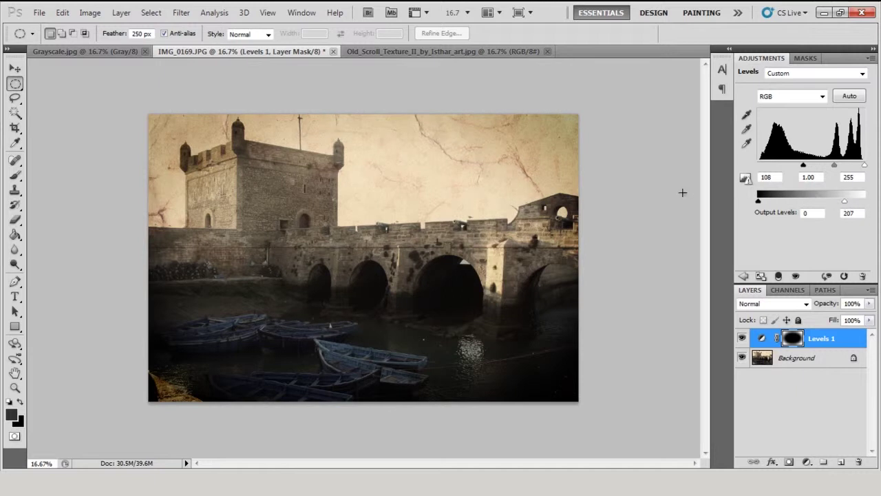